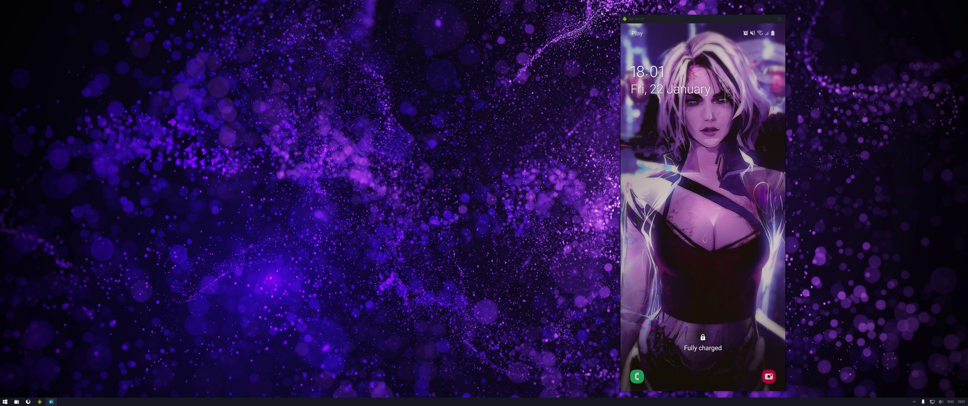
Swipe up and draw the unlock pattern on the mirrored phone, then return to its home screen
left_click(632, 217)
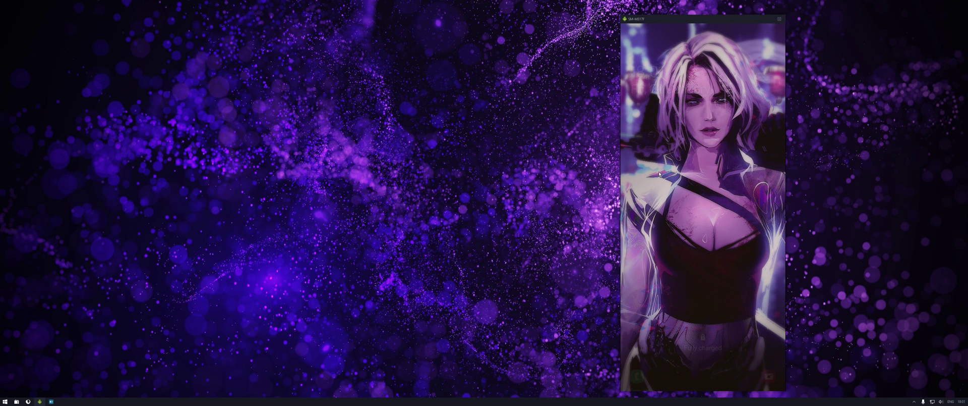
mouse_move(705, 338)
left_mouse_down()
mouse_move(722, 242)
mouse_move(676, 260)
mouse_move(670, 318)
mouse_move(705, 301)
left_mouse_up()
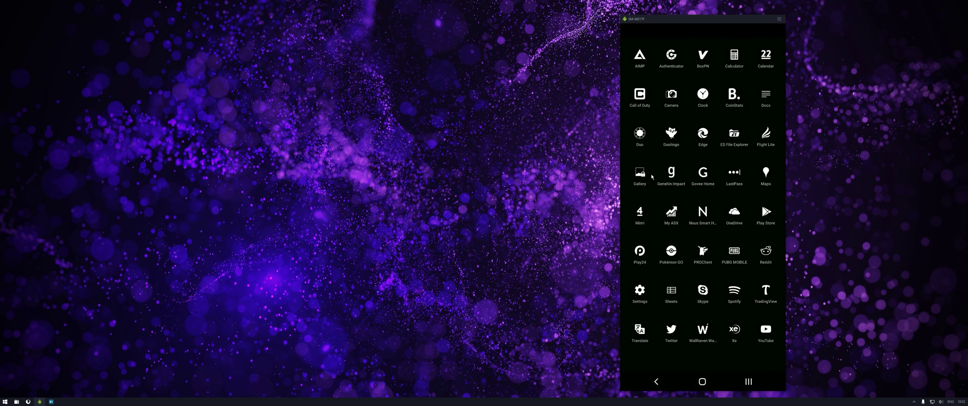
right_click(652, 176)
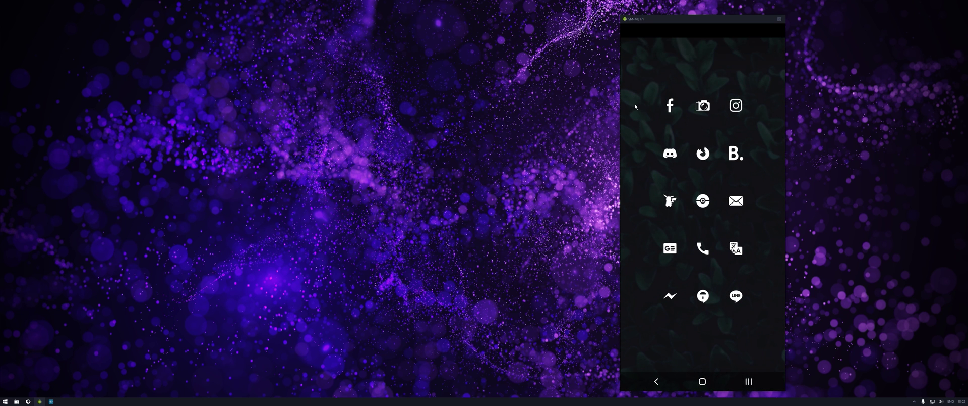
left_click(28, 401)
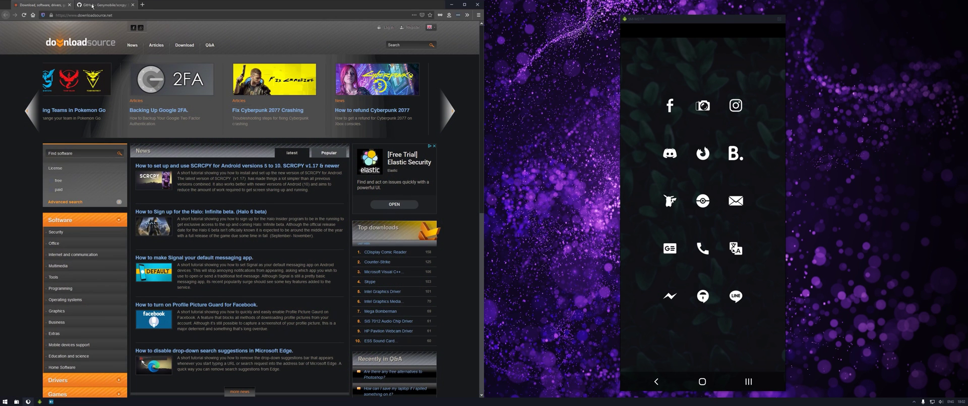
left_click(92, 6)
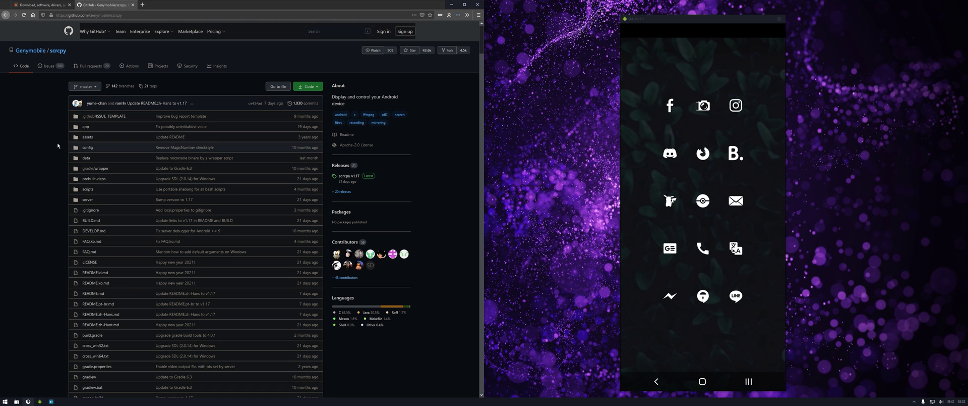
scroll(57, 144, "down", 3)
scroll(57, 144, "down", 1)
scroll(57, 145, "down", 3)
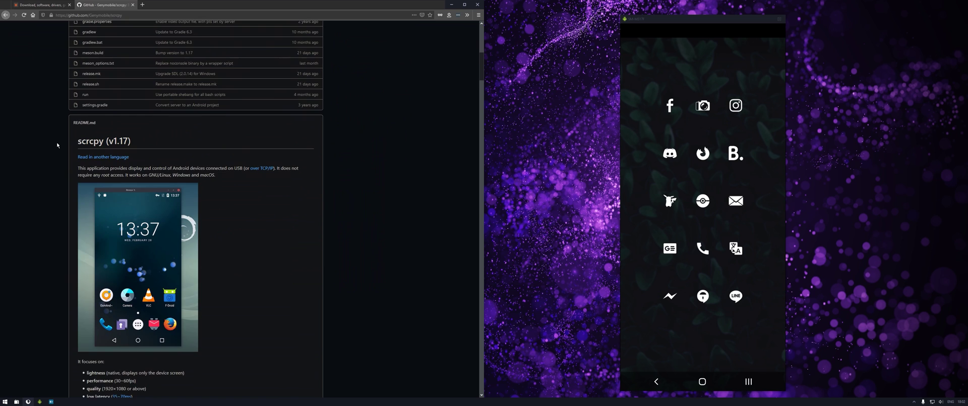
scroll(56, 144, "down", 2)
scroll(57, 144, "down", 2)
scroll(57, 146, "down", 2)
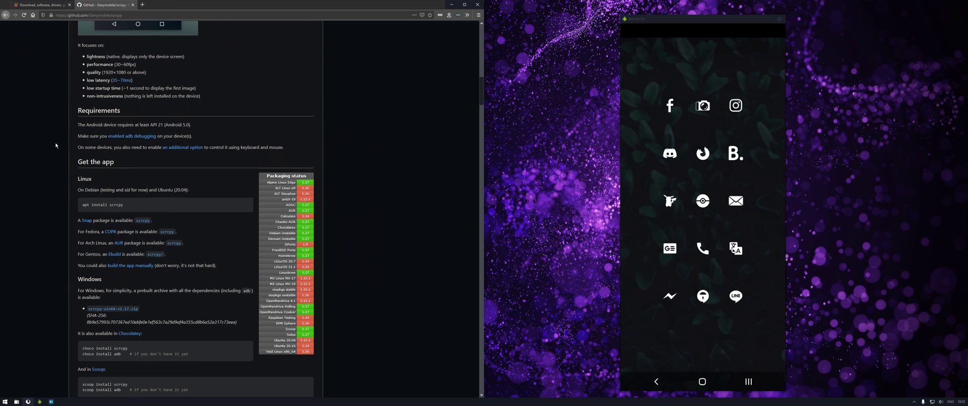
scroll(92, 234, "down", 2)
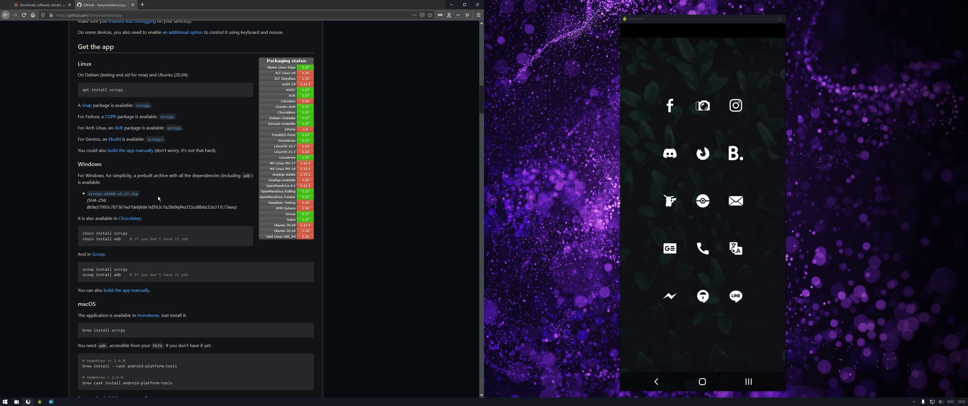
scroll(163, 199, "up", 5)
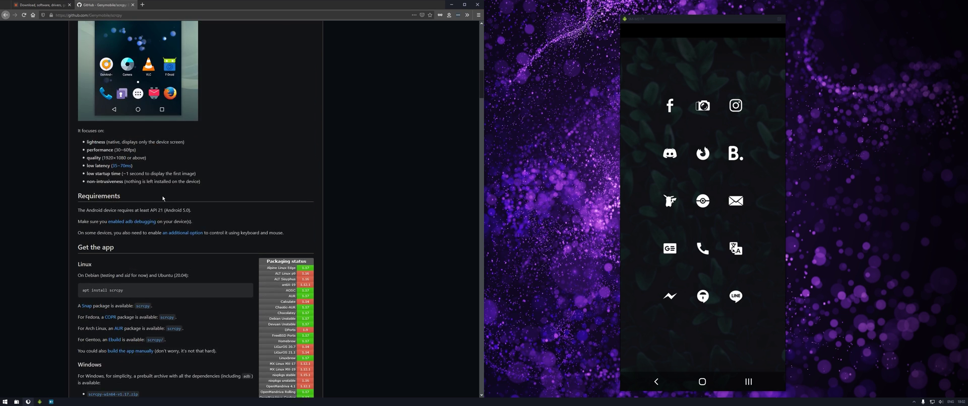
scroll(163, 199, "up", 5)
scroll(163, 199, "up", 5)
scroll(163, 198, "up", 5)
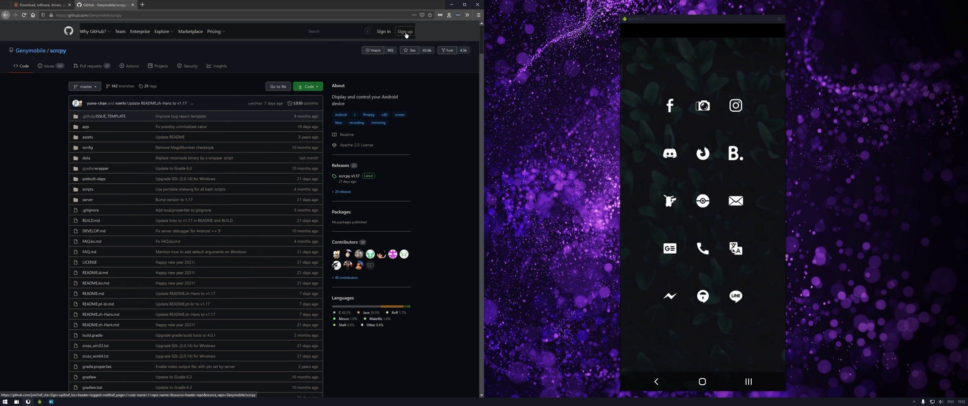
left_click(453, 5)
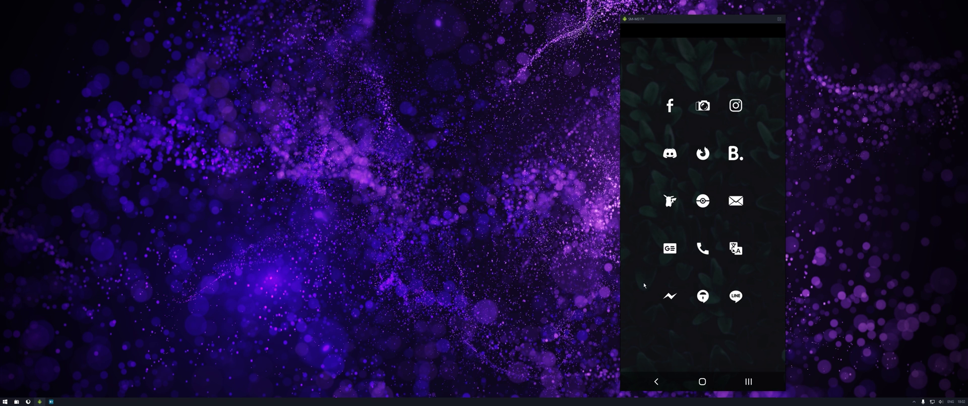
Launch Settings from the phone's app drawer and scroll down toward Developer options
left_click_drag(644, 289, 673, 232)
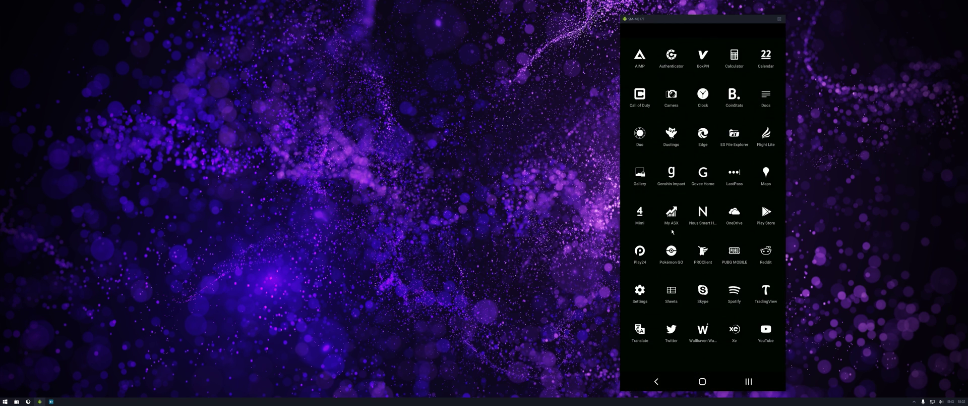
left_click(639, 292)
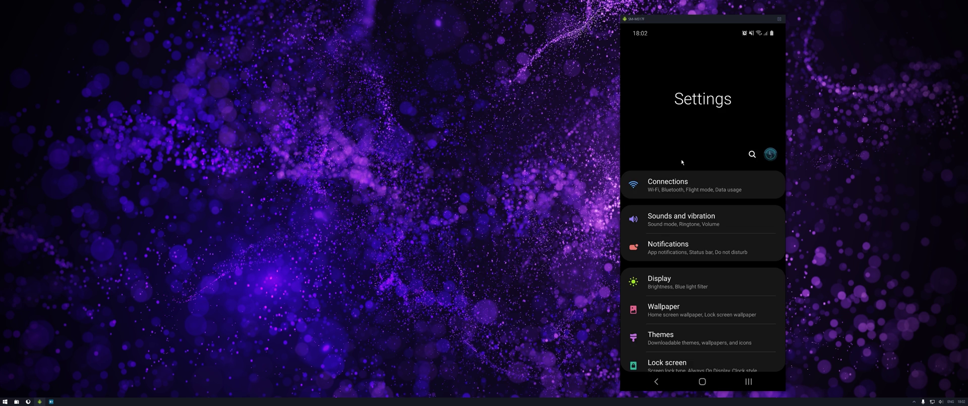
scroll(683, 162, "down", 5)
scroll(683, 161, "down", 5)
scroll(683, 162, "down", 5)
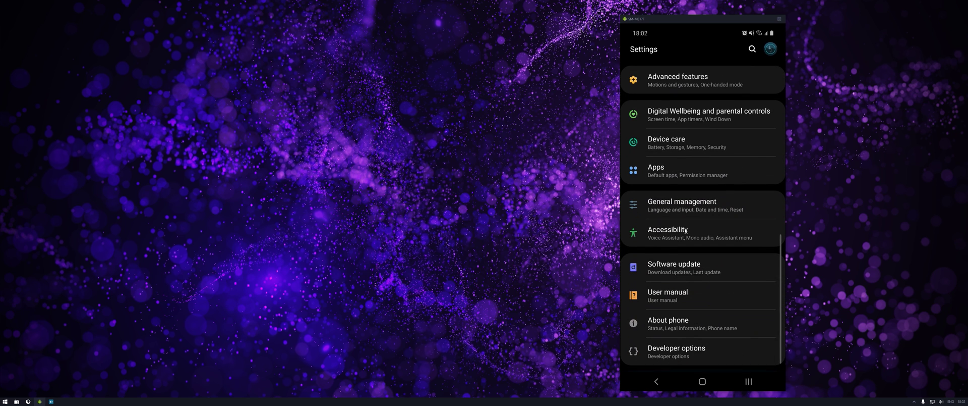
left_click(666, 353)
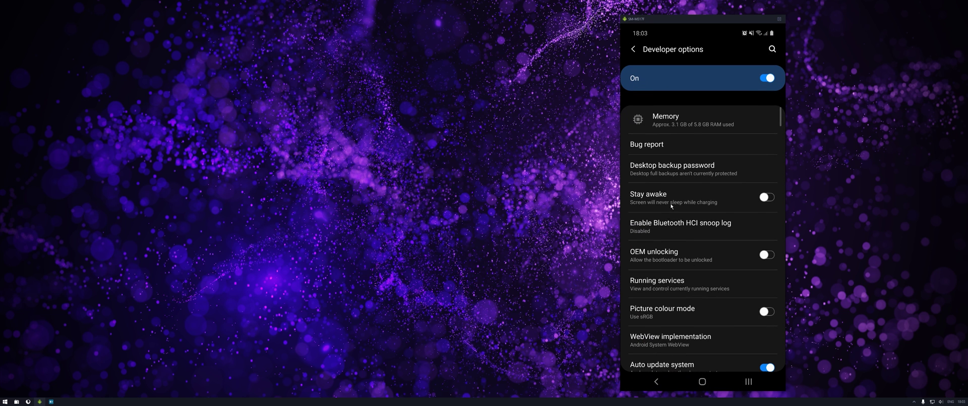
scroll(672, 203, "down", 2)
scroll(672, 201, "down", 2)
scroll(673, 201, "down", 2)
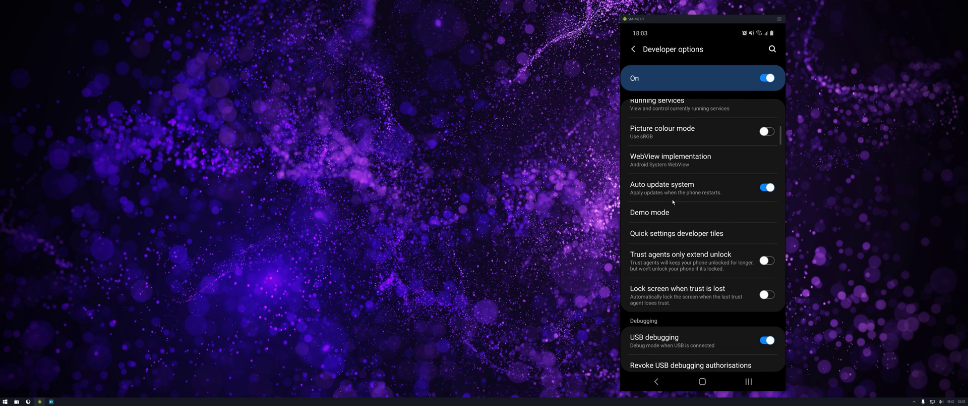
scroll(672, 199, "down", 2)
scroll(673, 199, "down", 2)
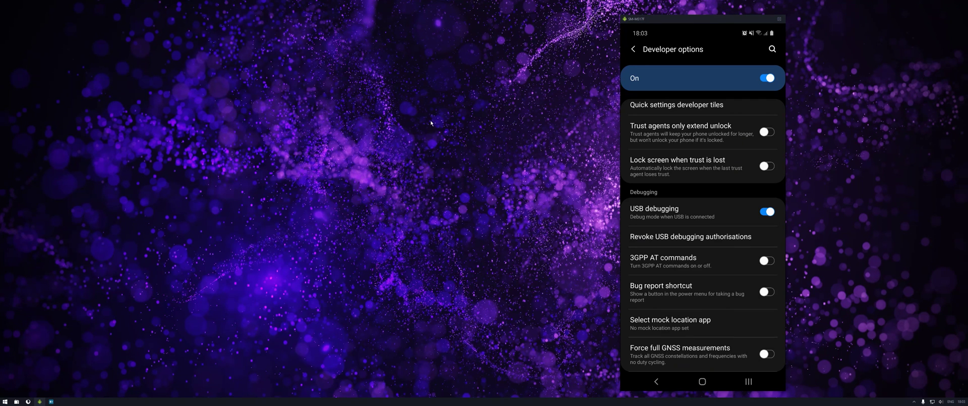
left_click(634, 50)
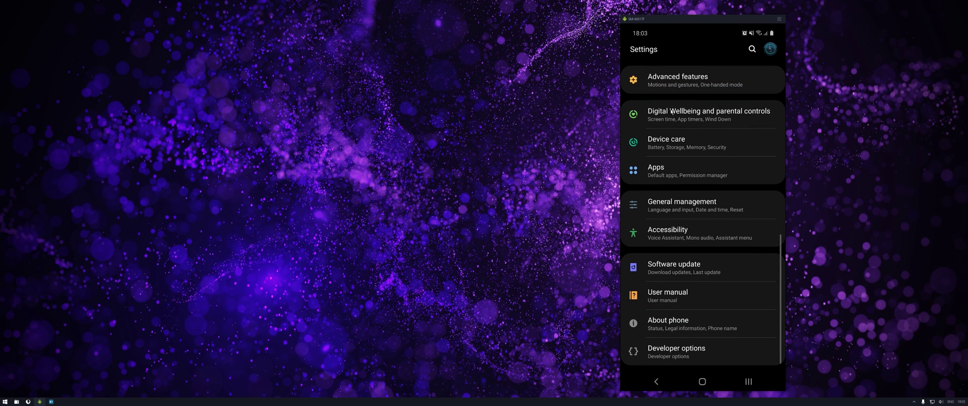
Leave Settings and return the phone to its home screen
left_click(703, 381)
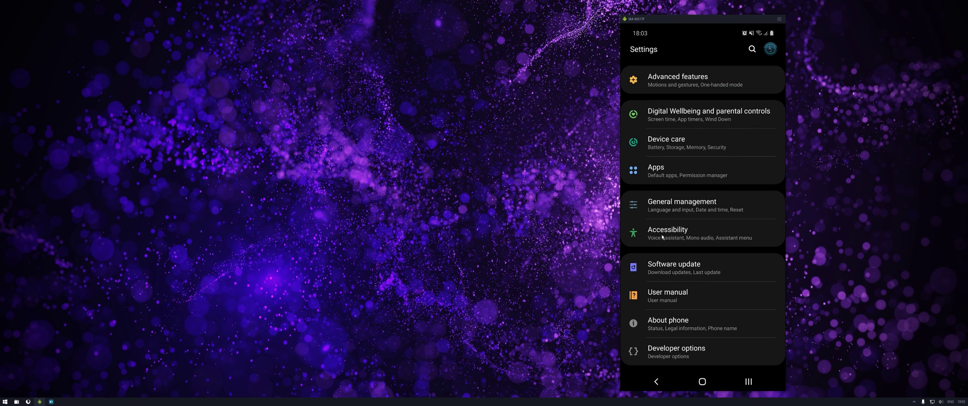
left_click_drag(701, 313, 698, 120)
right_click(691, 121)
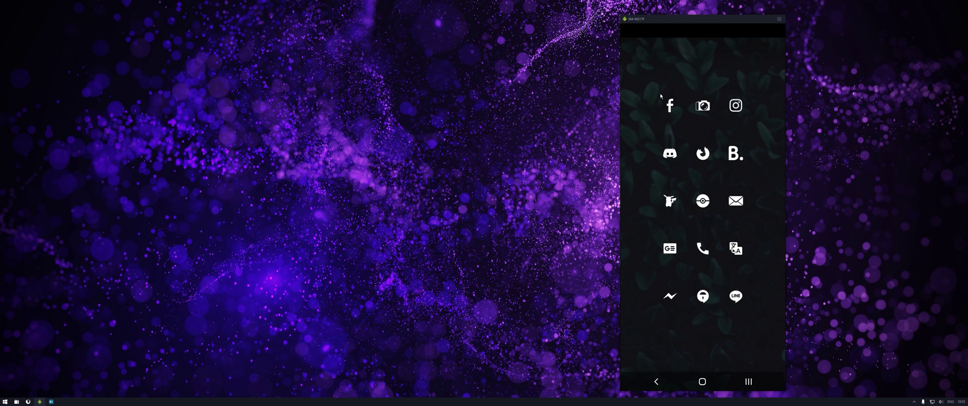
Open USB settings through the USB file transfer notification in the notification shade
left_click_drag(662, 38, 661, 111)
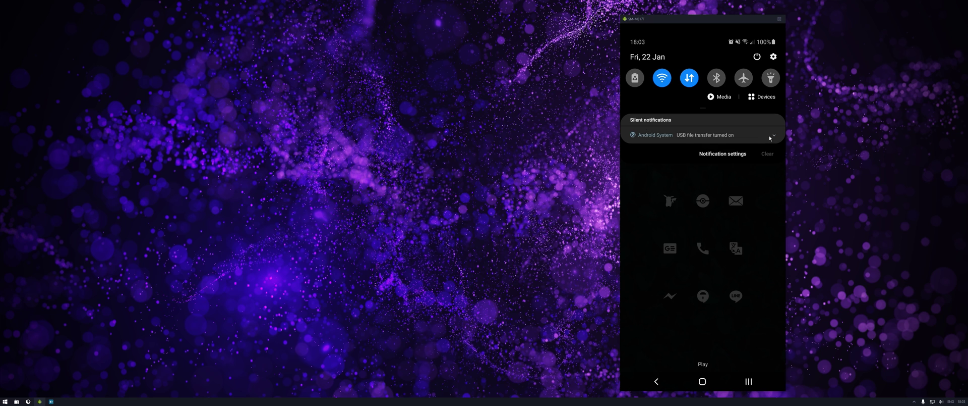
left_click(774, 137)
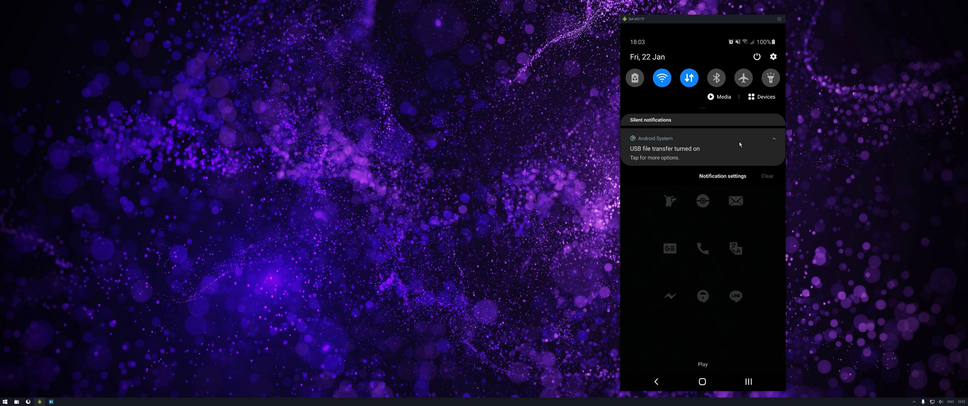
left_click(715, 148)
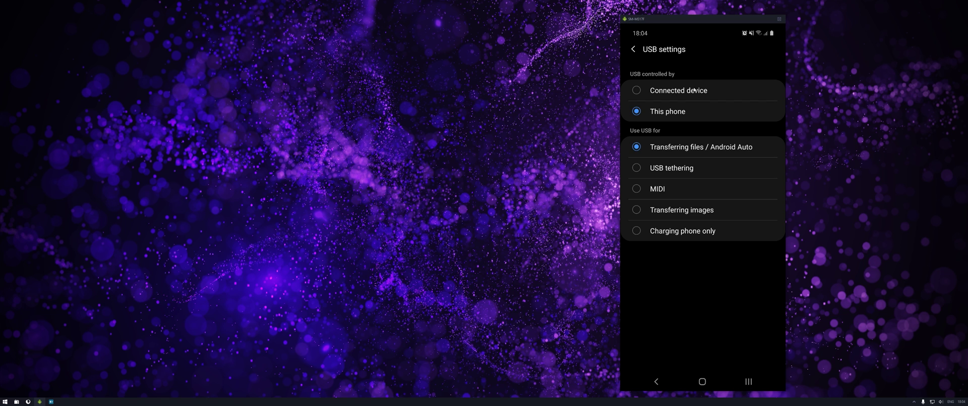
Send the phone home, view the GitHub scrcpy tab in Firefox, then minimise the browser
right_click(701, 74)
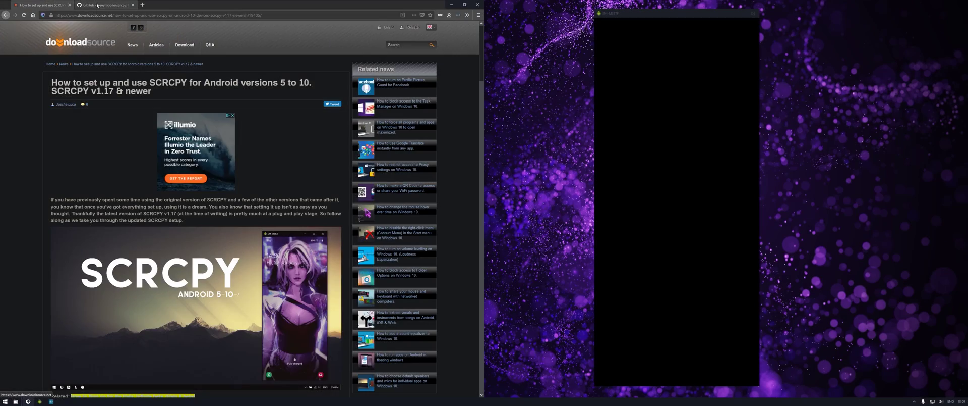
left_click(97, 5)
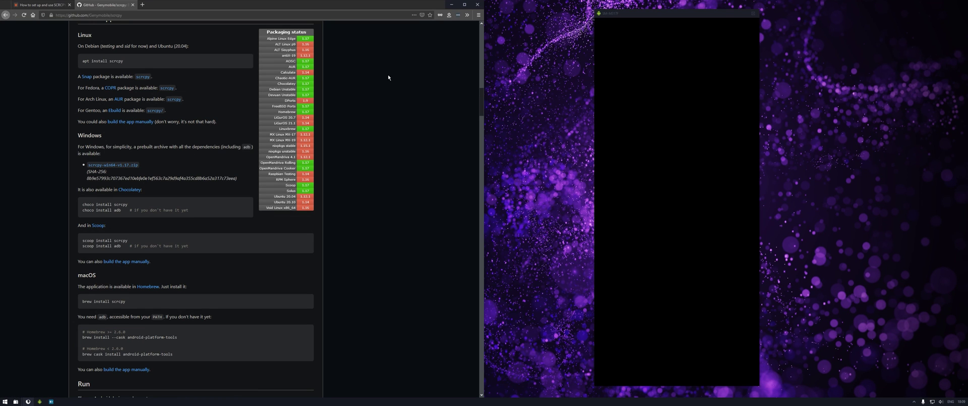
left_click(452, 5)
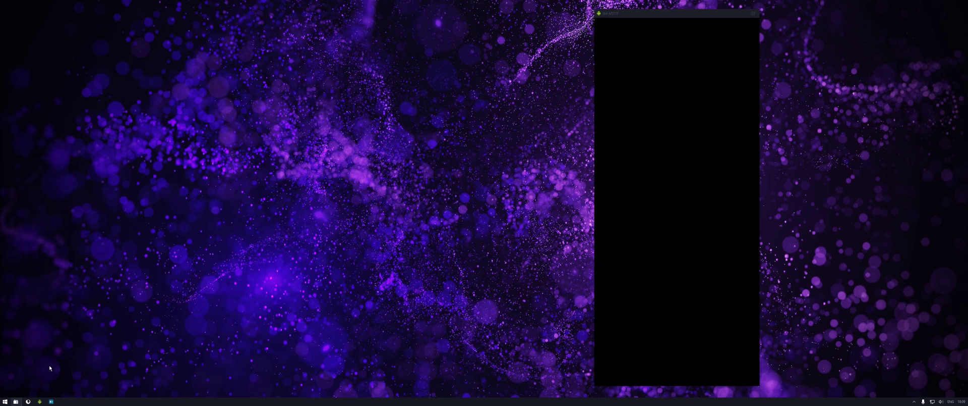
mouse_move(15, 401)
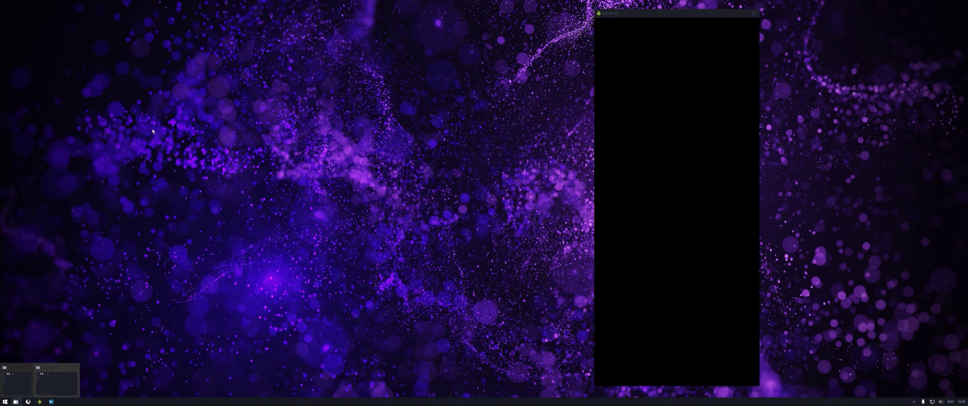
Run scrcpy.exe from the Downloads\SCRCPY v1.17 folder in File Explorer
left_click(17, 379)
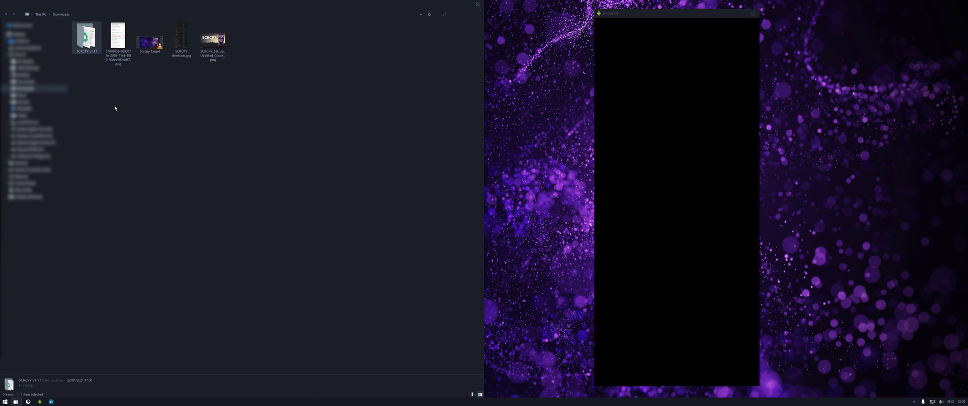
double_click(93, 42)
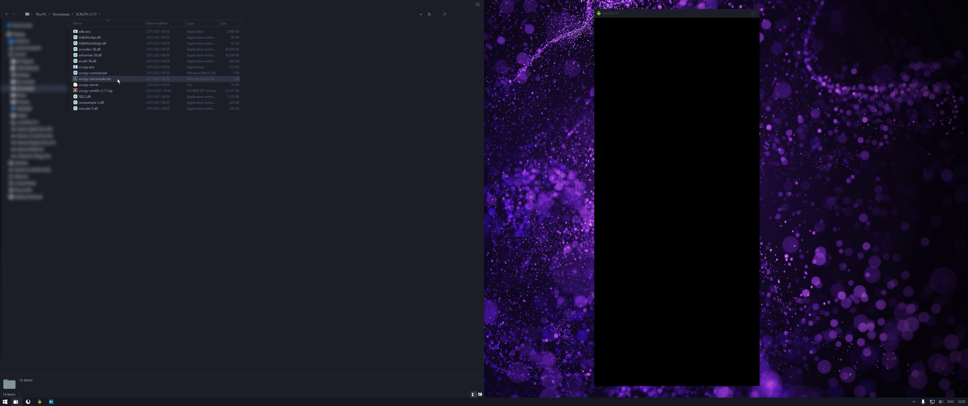
double_click(84, 69)
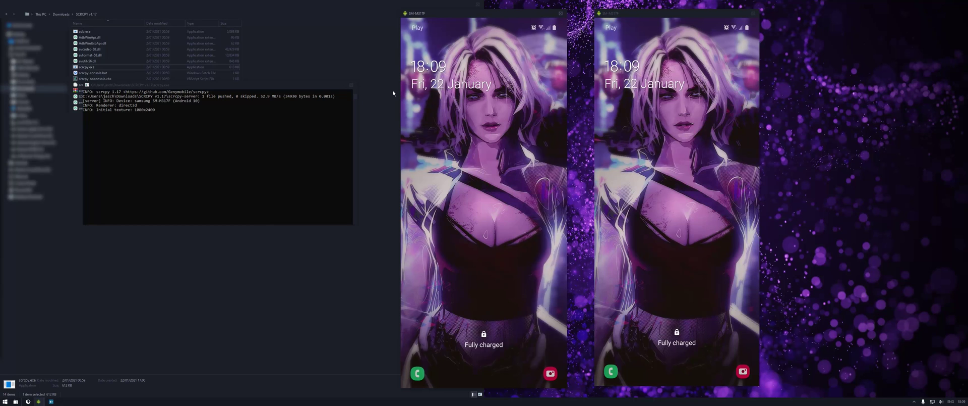
Close the console and old mirror, start scrcpy-noconsole.vbs, and move its window right
left_click(351, 86)
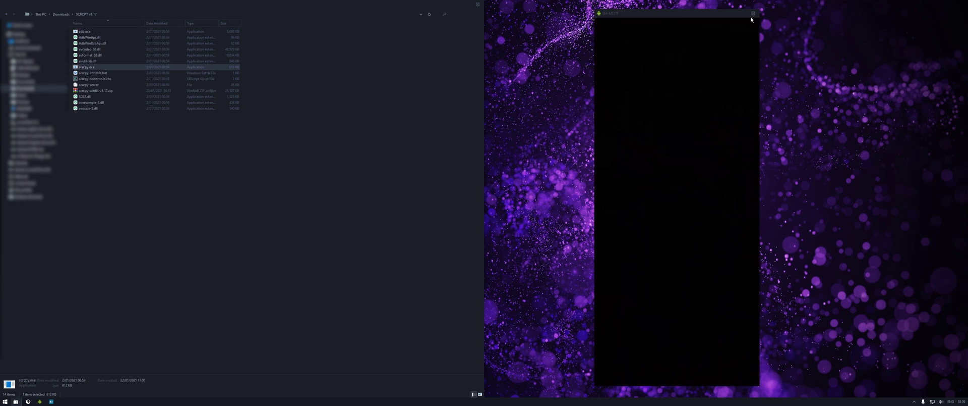
left_click(753, 13)
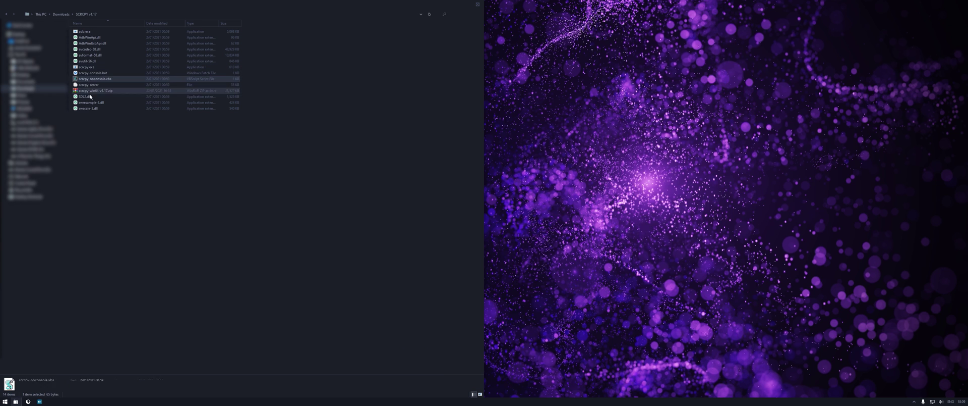
left_click(100, 79)
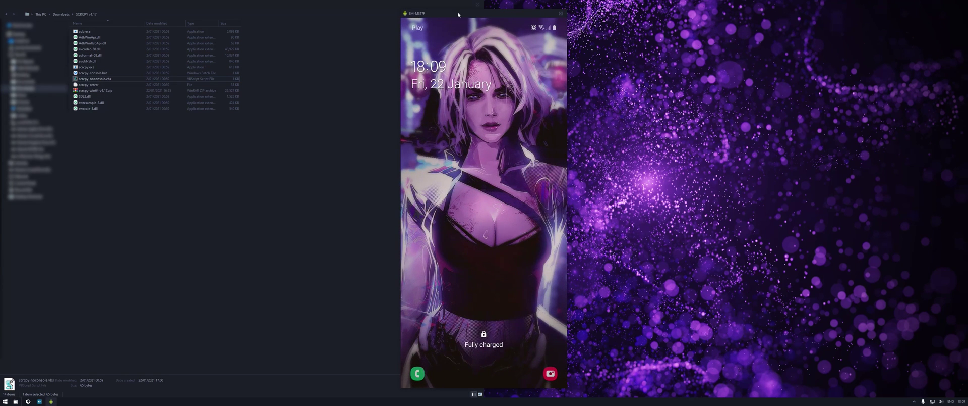
left_click_drag(458, 14, 605, 12)
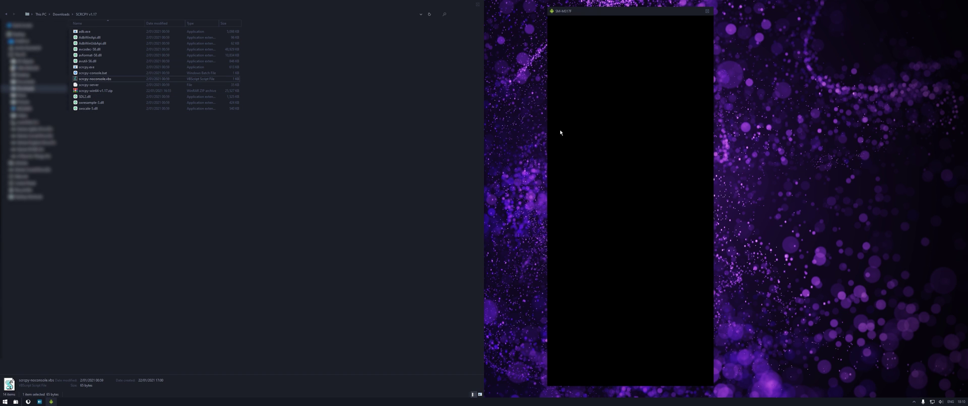
Wake the phone in the no-console mirror and trace its unlock pattern to the home screen
left_click_drag(618, 227, 620, 85)
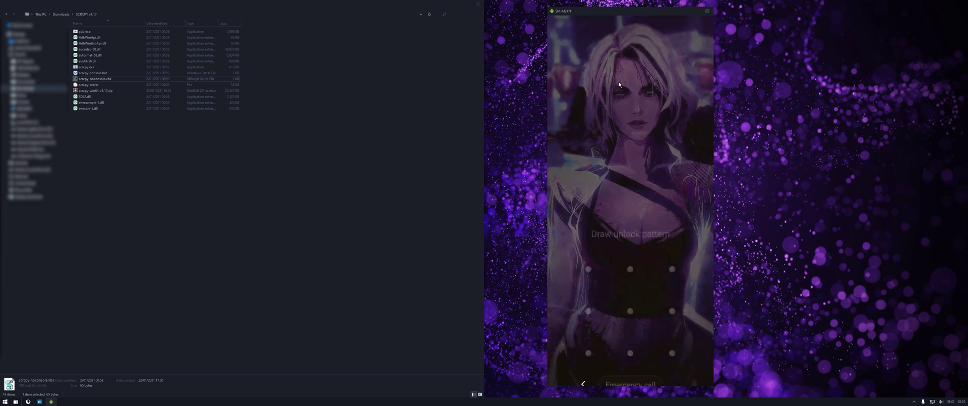
mouse_move(665, 255)
left_mouse_down()
mouse_move(596, 254)
mouse_move(597, 318)
mouse_move(631, 289)
left_mouse_up()
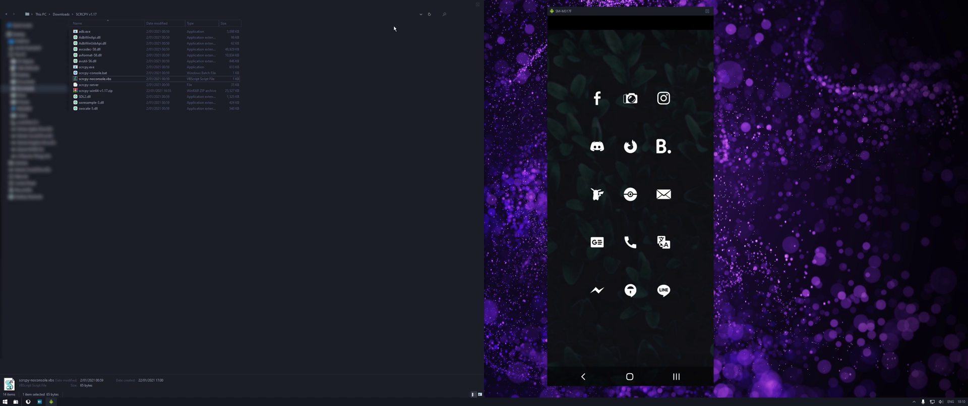
Close File Explorer, bring up Firefox, and scroll the scrcpy README to its Shortcuts table
left_click(479, 7)
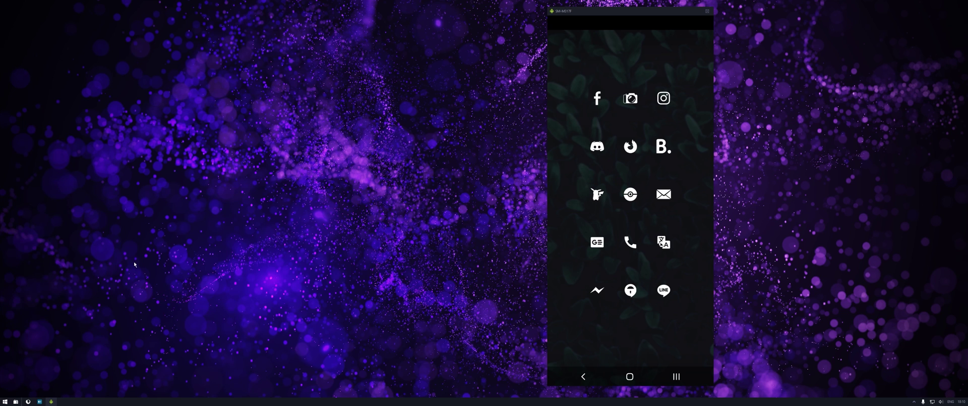
left_click(28, 401)
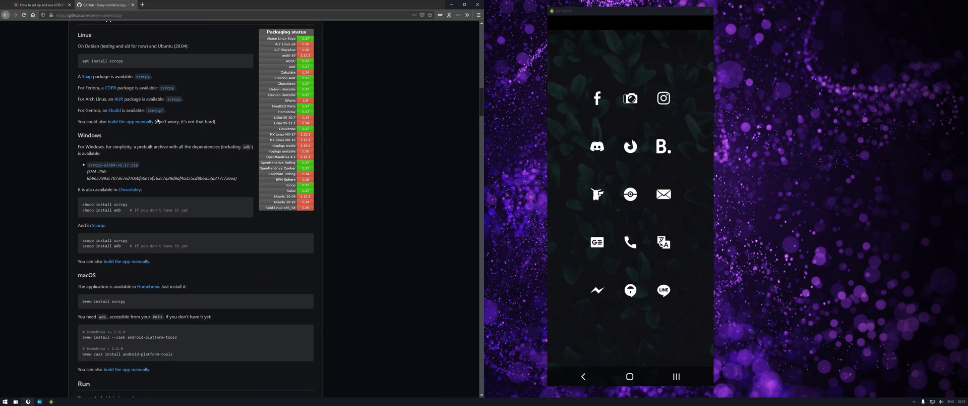
scroll(368, 126, "down", 5)
scroll(204, 153, "down", 5)
scroll(207, 154, "down", 5)
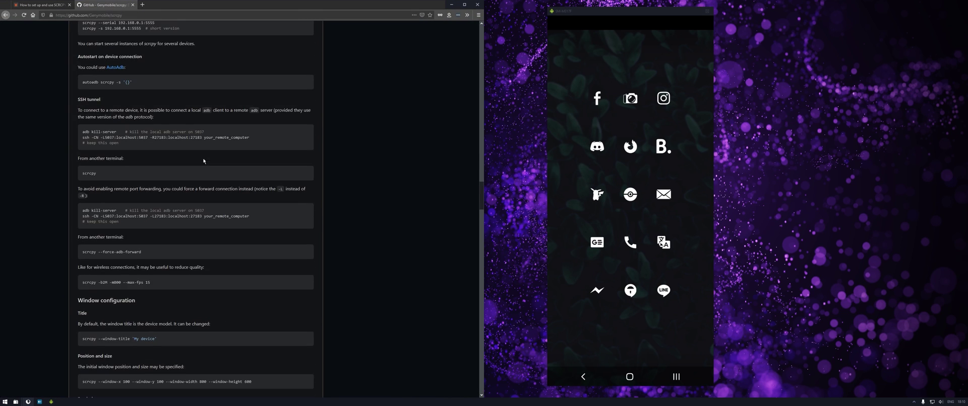
scroll(209, 155, "down", 5)
scroll(209, 155, "down", 5)
scroll(208, 155, "down", 5)
scroll(208, 154, "down", 5)
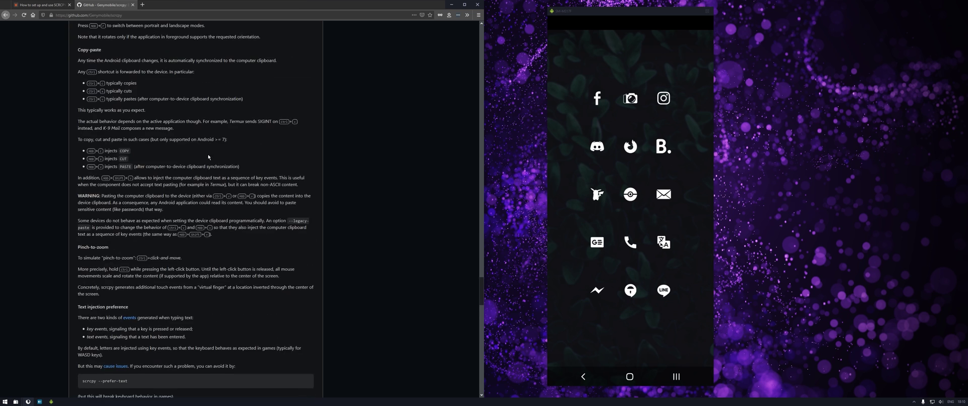
scroll(209, 154, "down", 5)
scroll(208, 155, "down", 5)
scroll(209, 158, "down", 5)
scroll(200, 162, "down", 3)
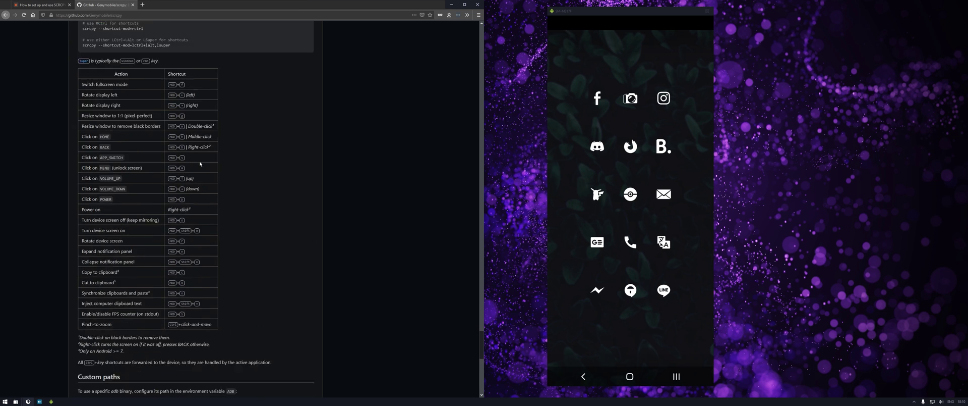
scroll(199, 160, "down", 5)
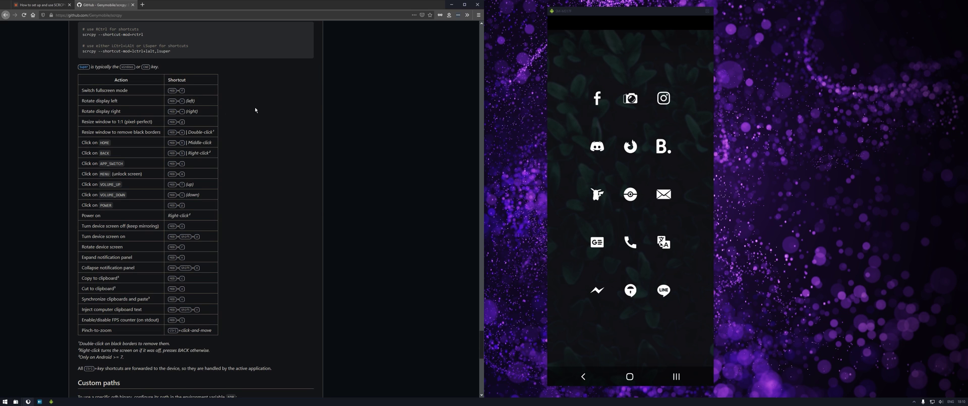
left_click(566, 129)
key("alt+Right")
key("alt+Left")
key("alt+Left")
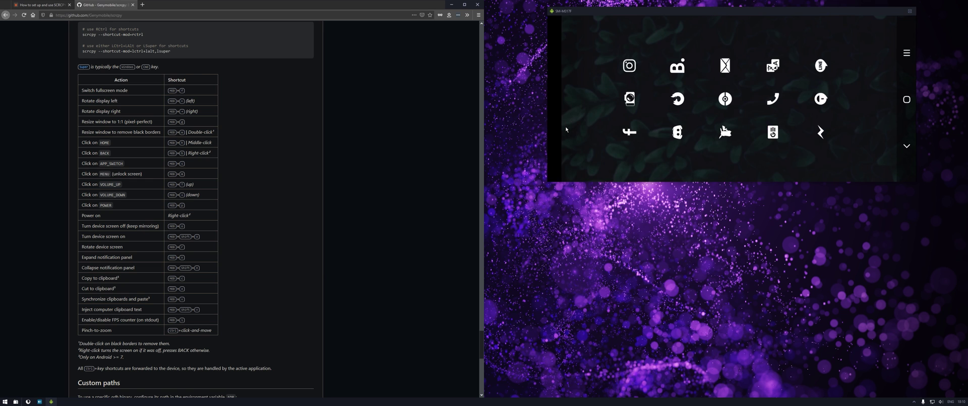
key("alt+Right")
key("alt+Right")
key("alt+Left")
key("alt+Left")
key("alt+Right")
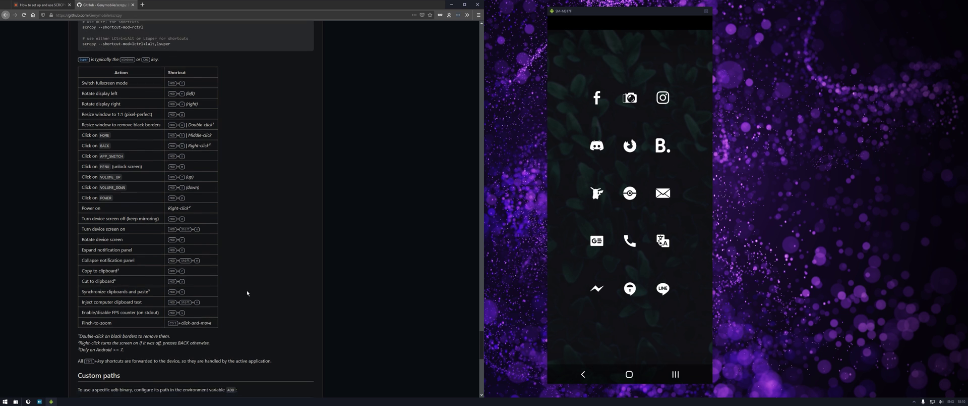
Scroll the README back up from the shortcuts table toward File drop and Audio forwarding
scroll(247, 292, "down", 4)
scroll(267, 250, "up", 6)
scroll(267, 250, "up", 1)
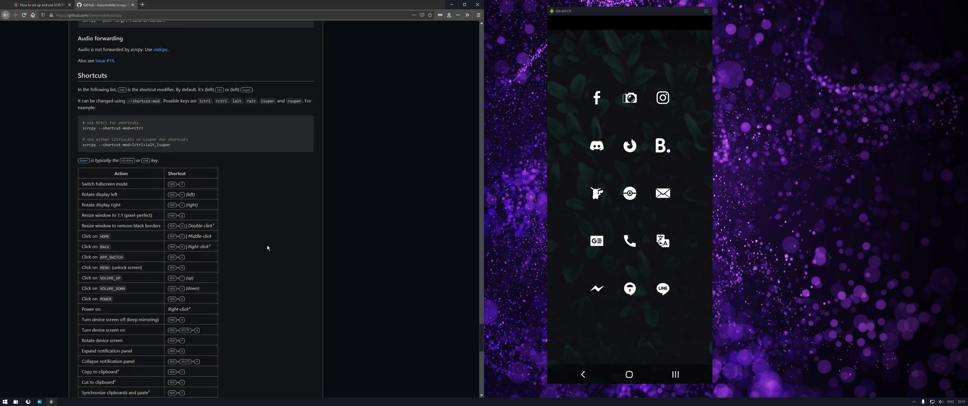
scroll(267, 250, "up", 4)
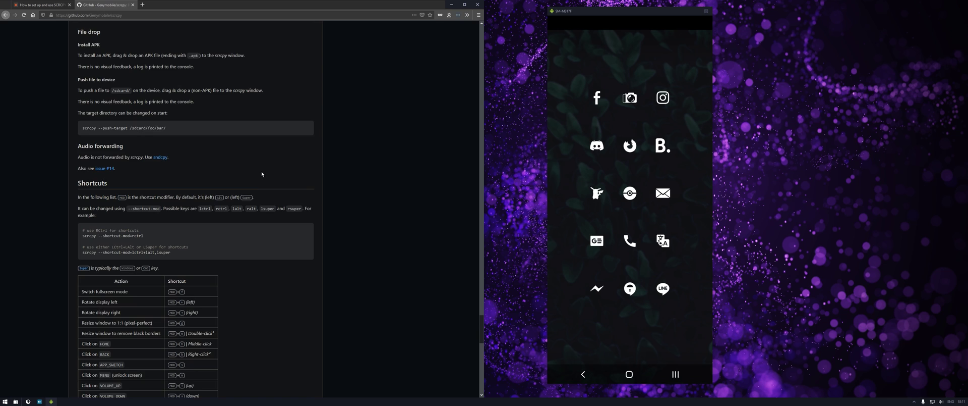
Scroll the README up past Window configuration to the SSH tunnel and Autostart sections
scroll(262, 173, "down", 5)
scroll(261, 173, "down", 5)
scroll(262, 174, "up", 5)
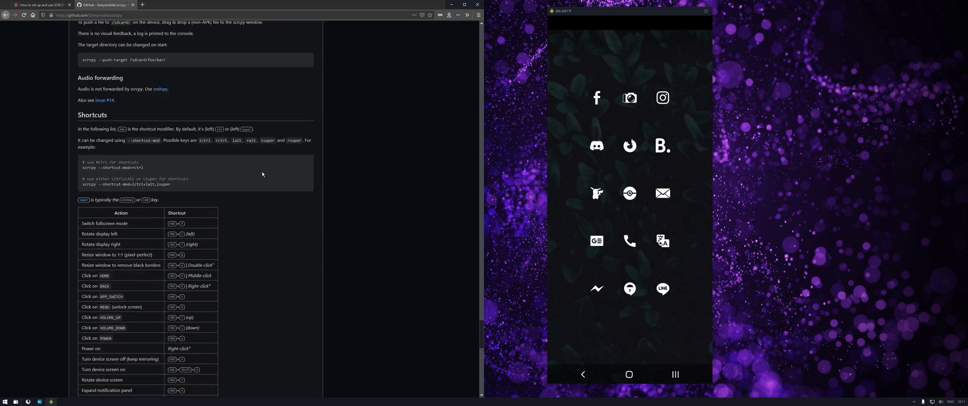
scroll(261, 173, "up", 5)
scroll(262, 174, "up", 5)
scroll(262, 173, "up", 5)
scroll(262, 173, "up", 5)
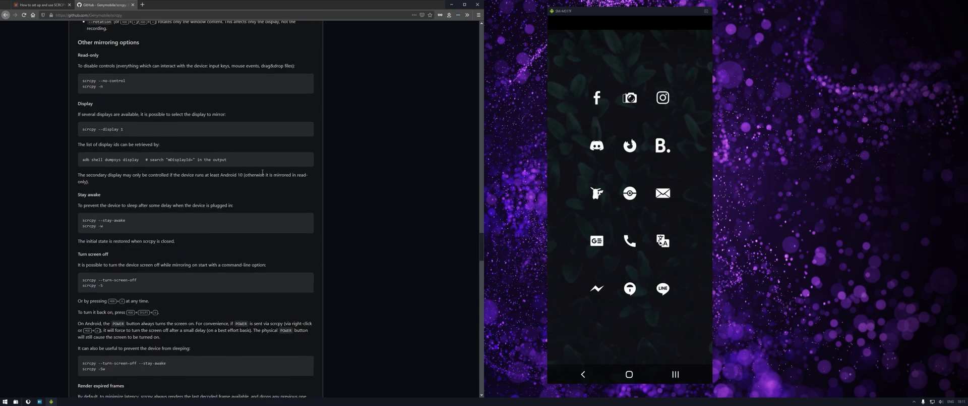
scroll(262, 173, "up", 5)
scroll(262, 174, "up", 5)
scroll(262, 174, "up", 5)
scroll(262, 174, "up", 3)
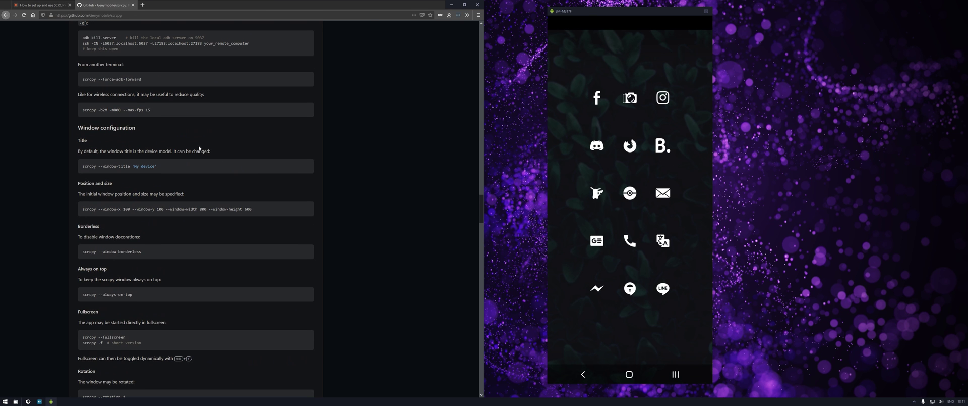
scroll(199, 148, "up", 1)
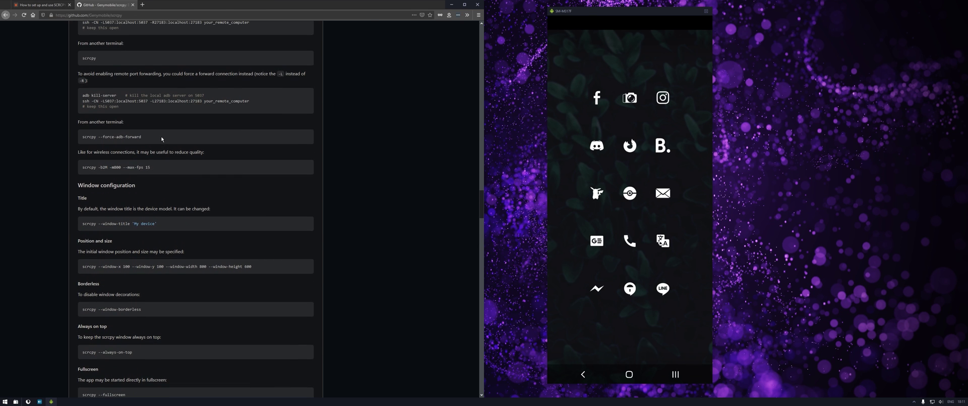
scroll(162, 138, "up", 3)
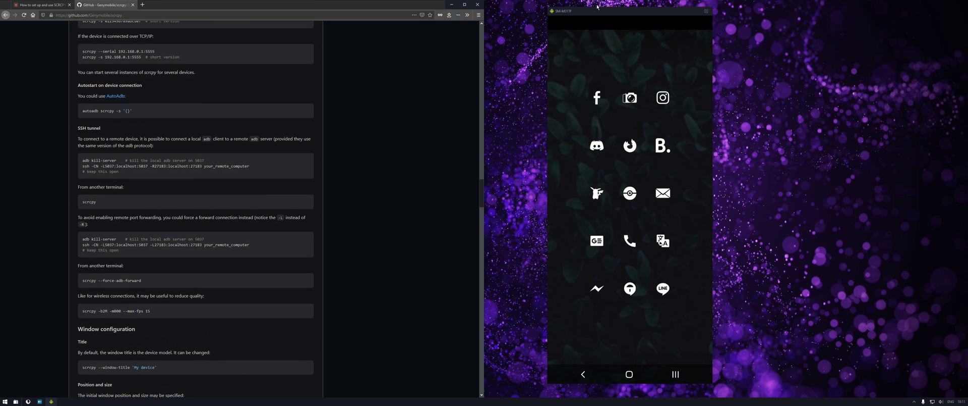
Turn the mirrored phone's screen off and scroll GitHub back up to the repository header
key("ctrl+p")
key("ctrl+p")
key("ctrl+p")
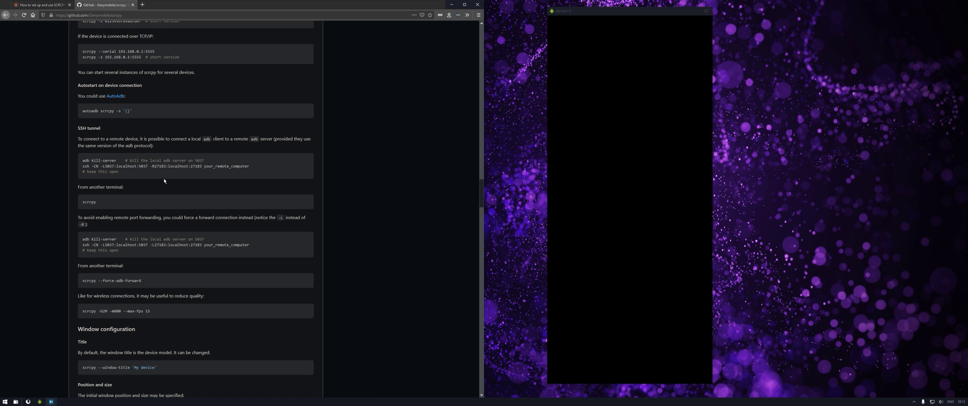
scroll(163, 155, "up", 3)
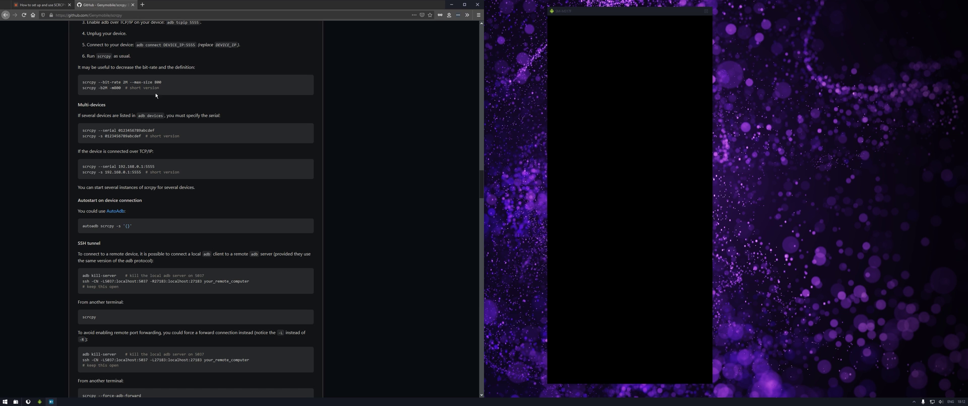
scroll(310, 156, "up", 2)
scroll(310, 156, "up", 4)
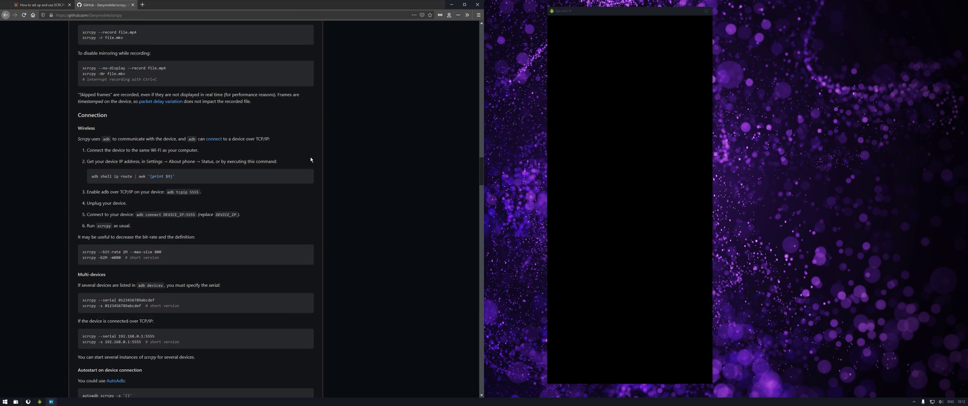
scroll(310, 156, "up", 3)
scroll(311, 160, "up", 3)
scroll(310, 159, "up", 2)
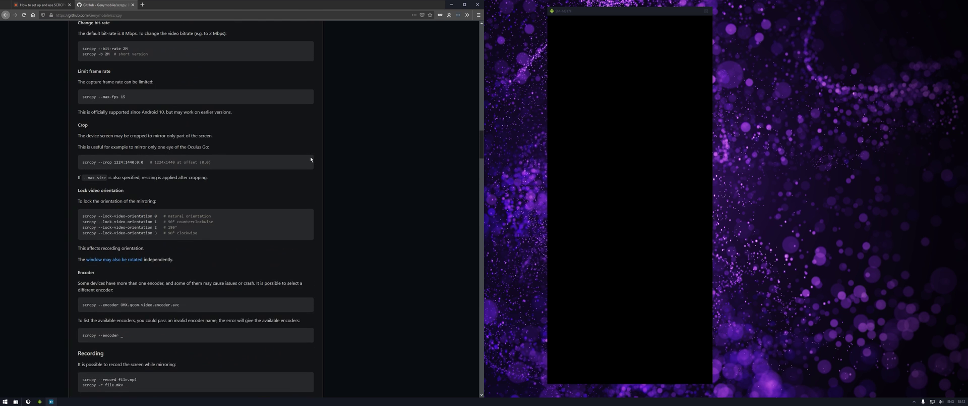
scroll(310, 159, "up", 2)
scroll(310, 159, "up", 3)
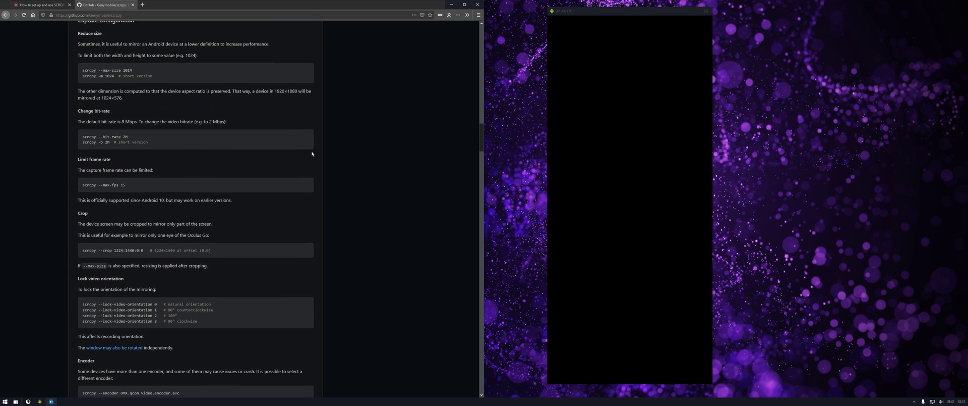
scroll(311, 157, "up", 5)
scroll(312, 154, "up", 5)
scroll(313, 154, "up", 4)
scroll(313, 152, "up", 5)
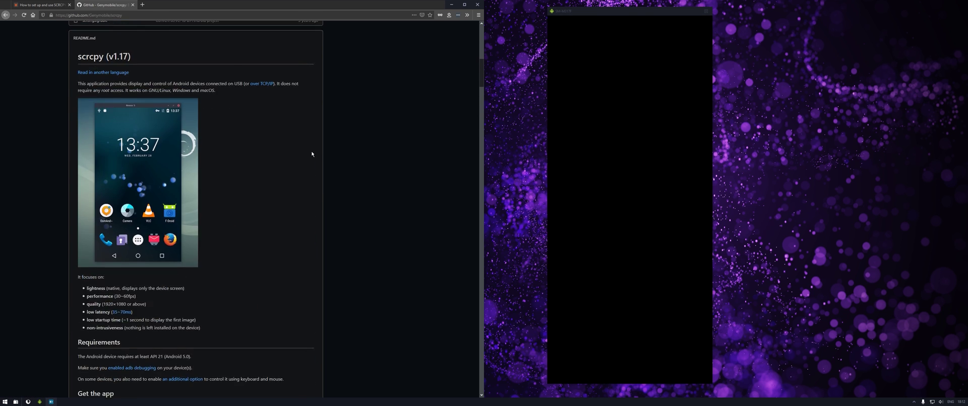
scroll(312, 151, "up", 2)
scroll(311, 150, "up", 9)
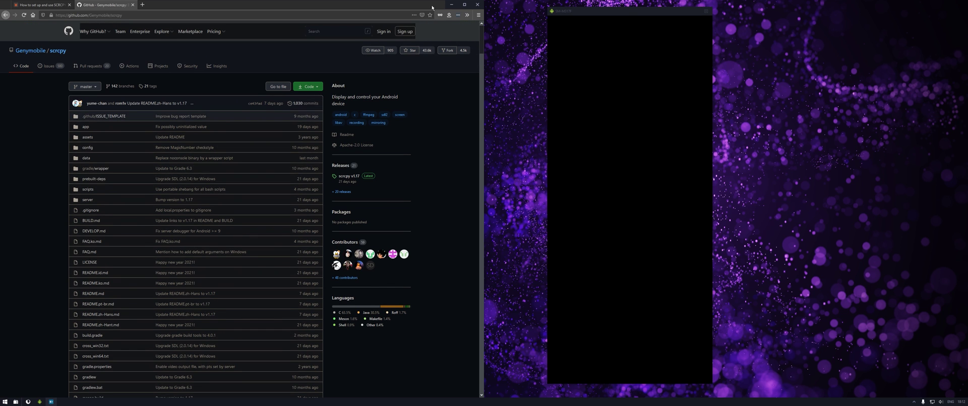
Minimize Firefox so only the black scrcpy phone mirror stays on the desktop
left_click(451, 4)
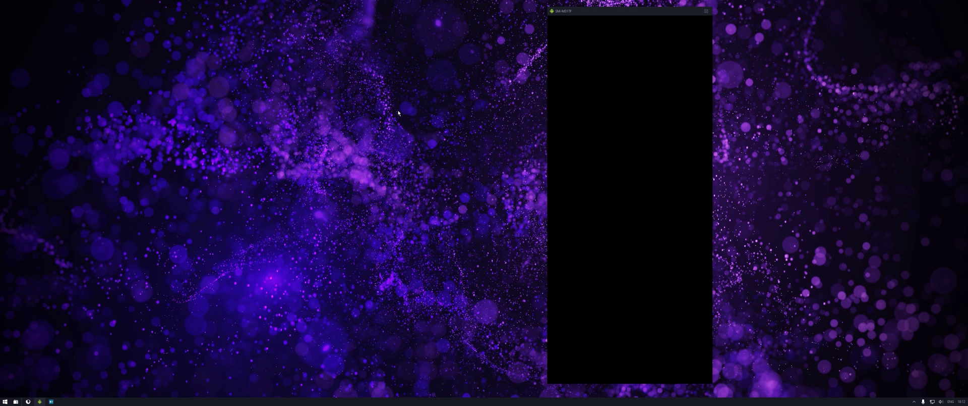